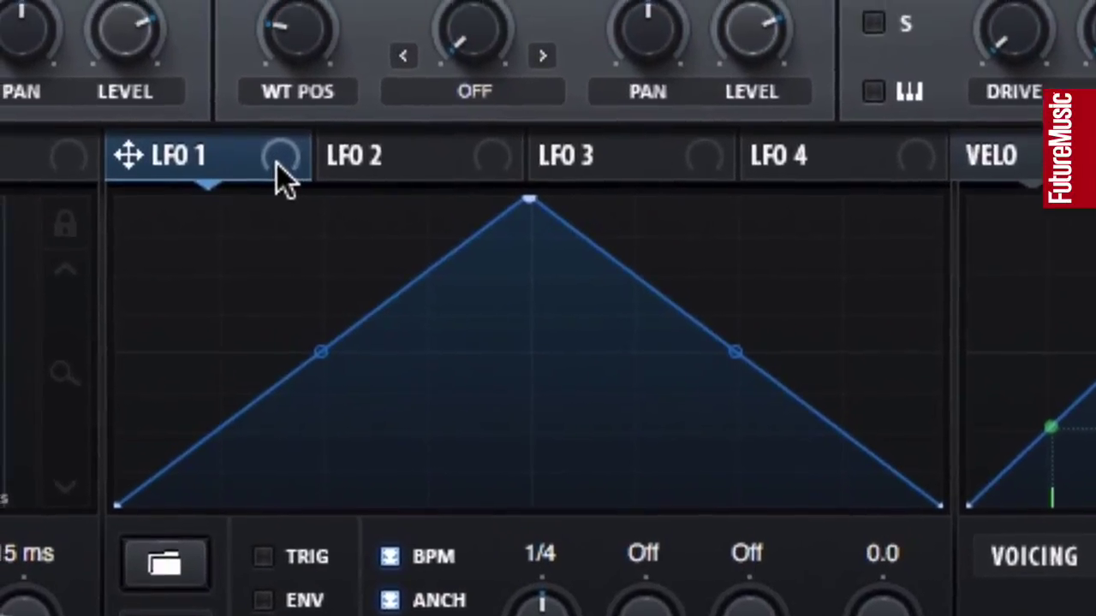
Assign LFO 1 to OSC B's WT POS knob and set the LFO rate to one bar.
{"action": "left_click_drag", "start_coordinate": [276, 163], "coordinate": [298, 36]}
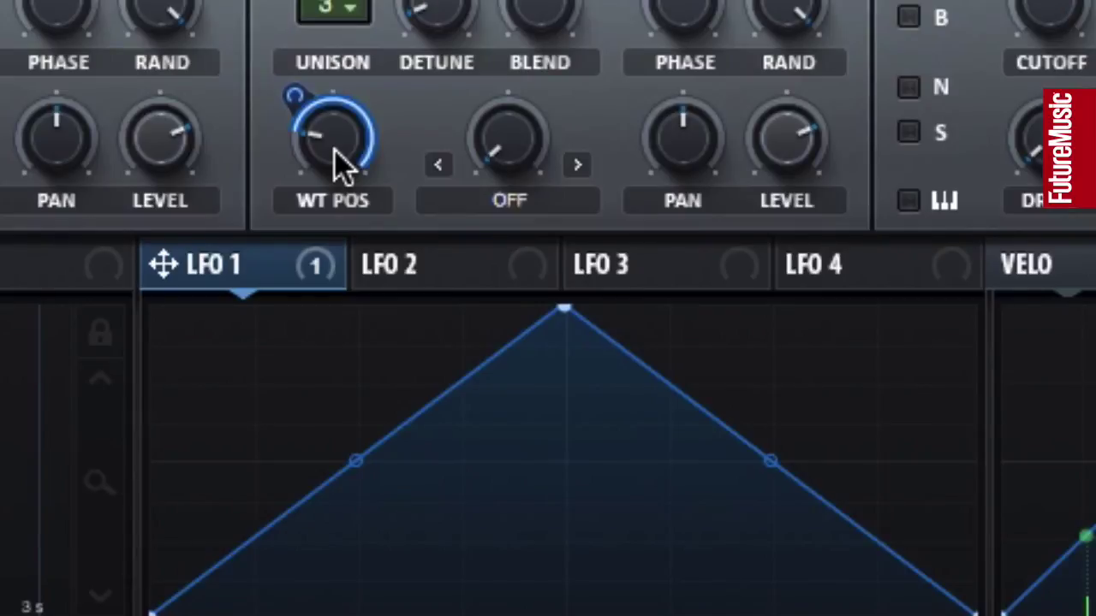
{"action": "mouse_move", "coordinate": [340, 165]}
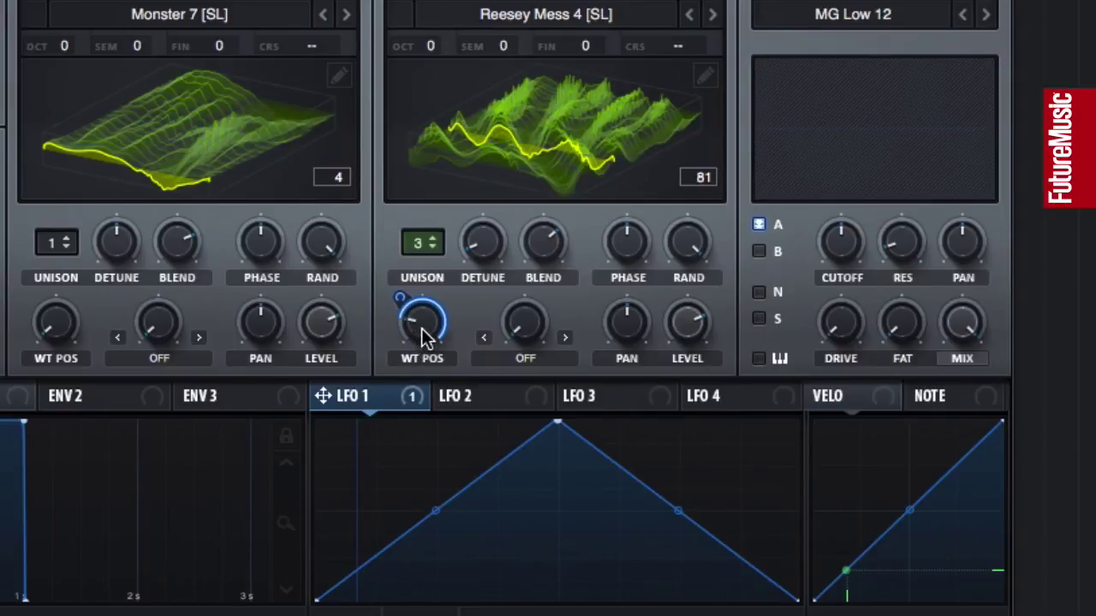
{"action": "mouse_move", "coordinate": [421, 348]}
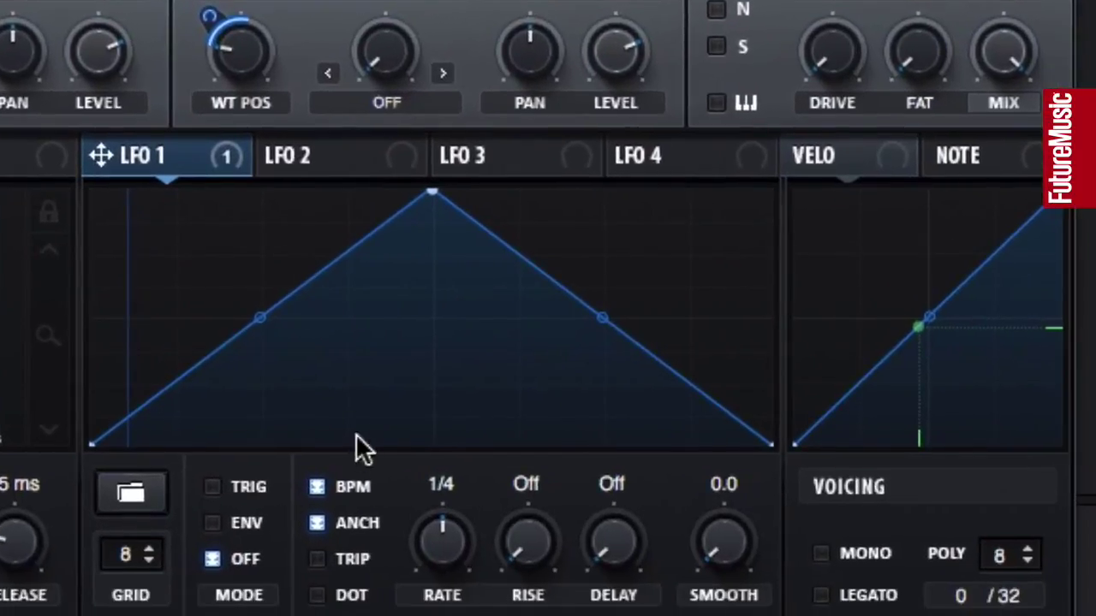
{"action": "left_click_drag", "start_coordinate": [439, 536], "coordinate": [434, 465]}
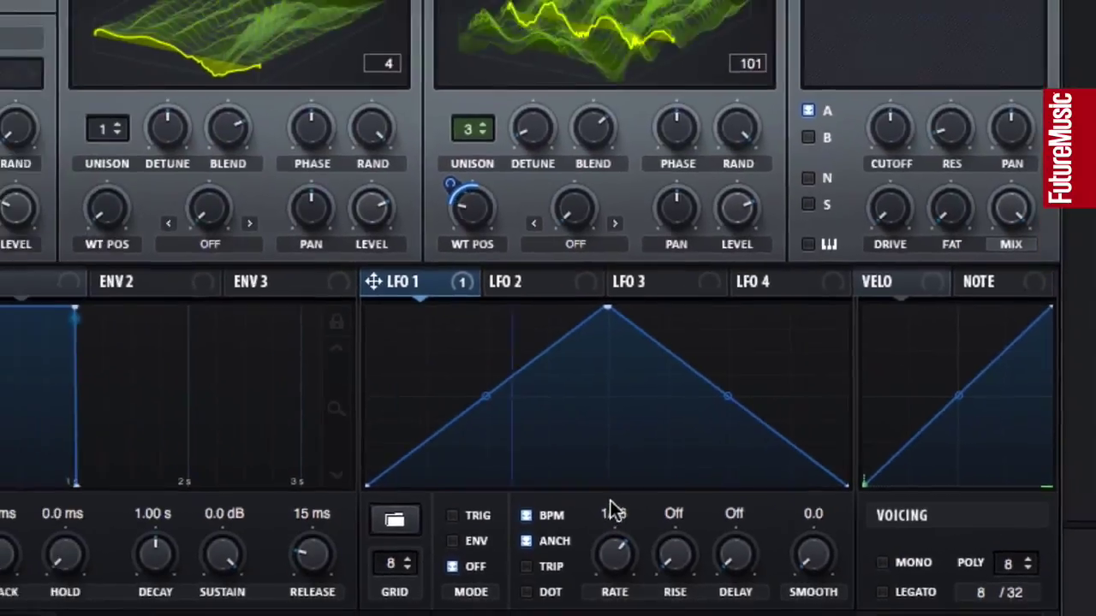
{"action": "left_click_drag", "start_coordinate": [610, 501], "coordinate": [675, 588]}
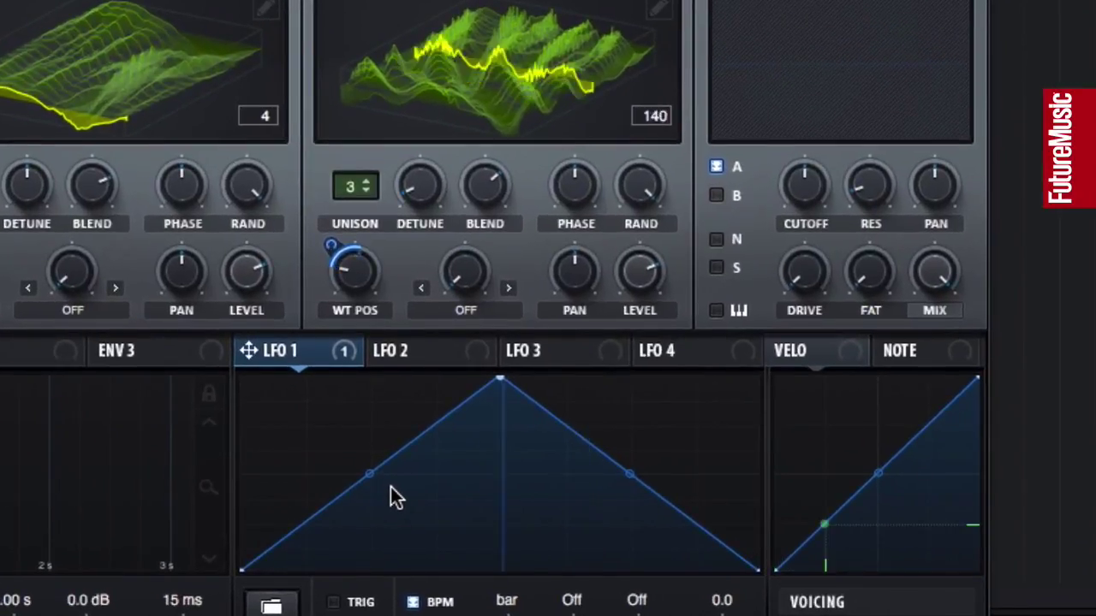
Curve LFO 1's rising and falling lines and add a point on the falling segment.
{"action": "left_click_drag", "start_coordinate": [380, 482], "coordinate": [349, 458]}
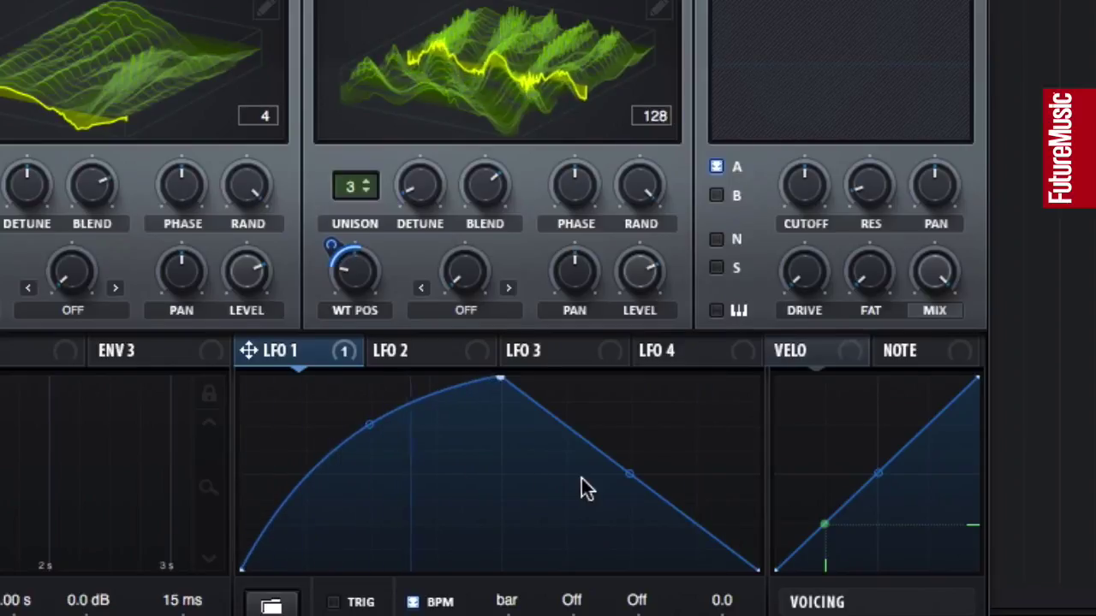
{"action": "left_click_drag", "start_coordinate": [627, 475], "coordinate": [643, 457]}
{"action": "double_click", "coordinate": [567, 509]}
{"action": "left_click_drag", "start_coordinate": [702, 516], "coordinate": [689, 533]}
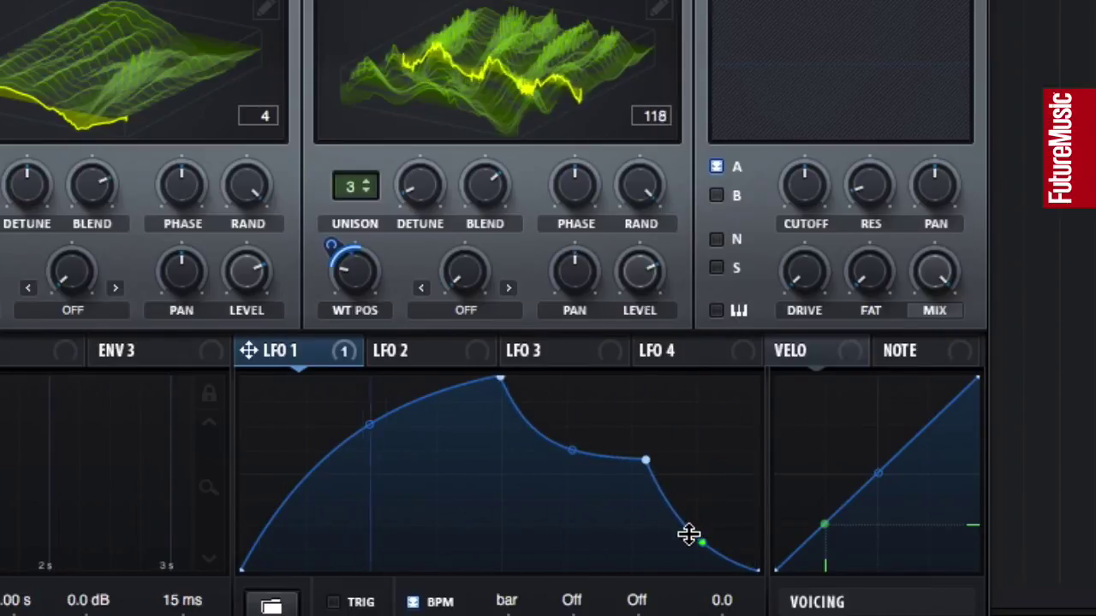
Add a dipped point on LFO 1's rise and set WT POS modulation depth to 67.
{"action": "double_click", "coordinate": [329, 459]}
{"action": "left_click_drag", "start_coordinate": [328, 462], "coordinate": [375, 518]}
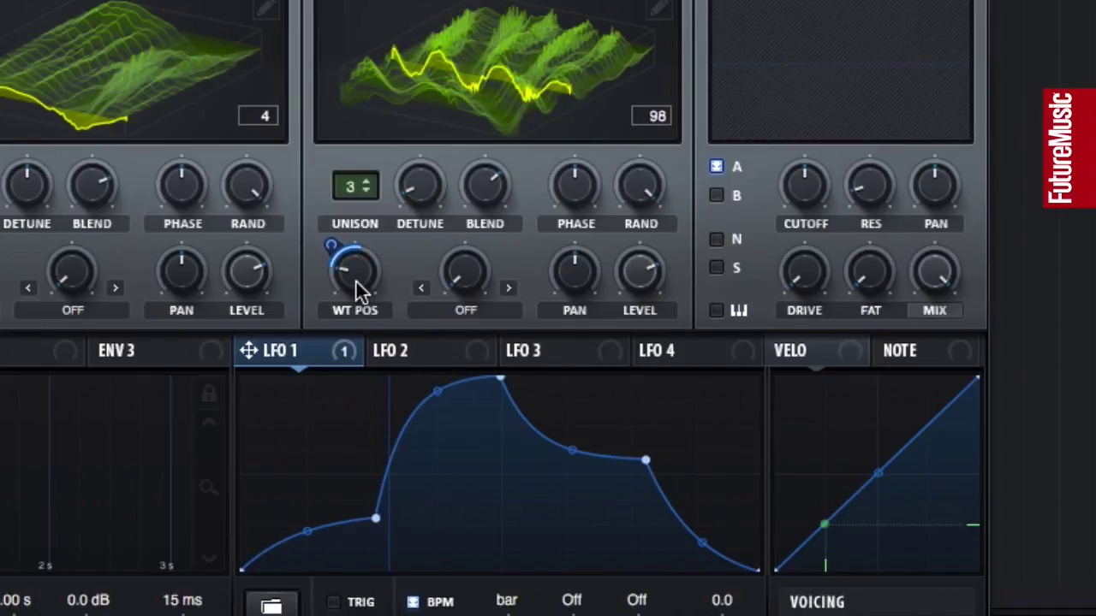
{"action": "left_click_drag", "start_coordinate": [362, 281], "coordinate": [369, 239]}
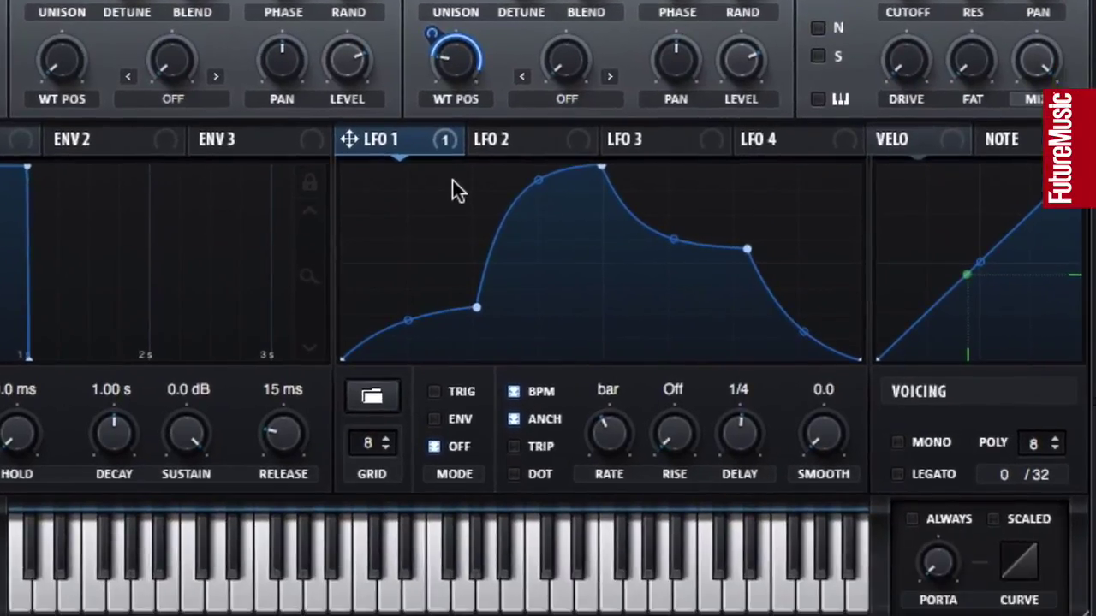
Apply Flip Vertical, then Flip Horizontal, to the LFO 1 graph.
{"action": "right_click", "coordinate": [512, 352]}
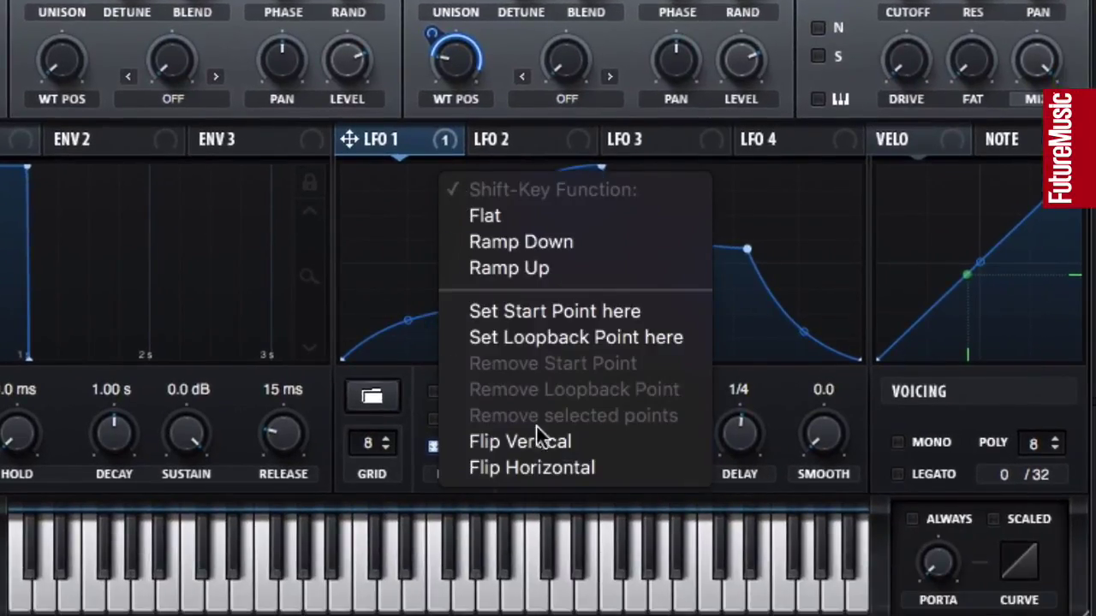
{"action": "left_click", "coordinate": [559, 441]}
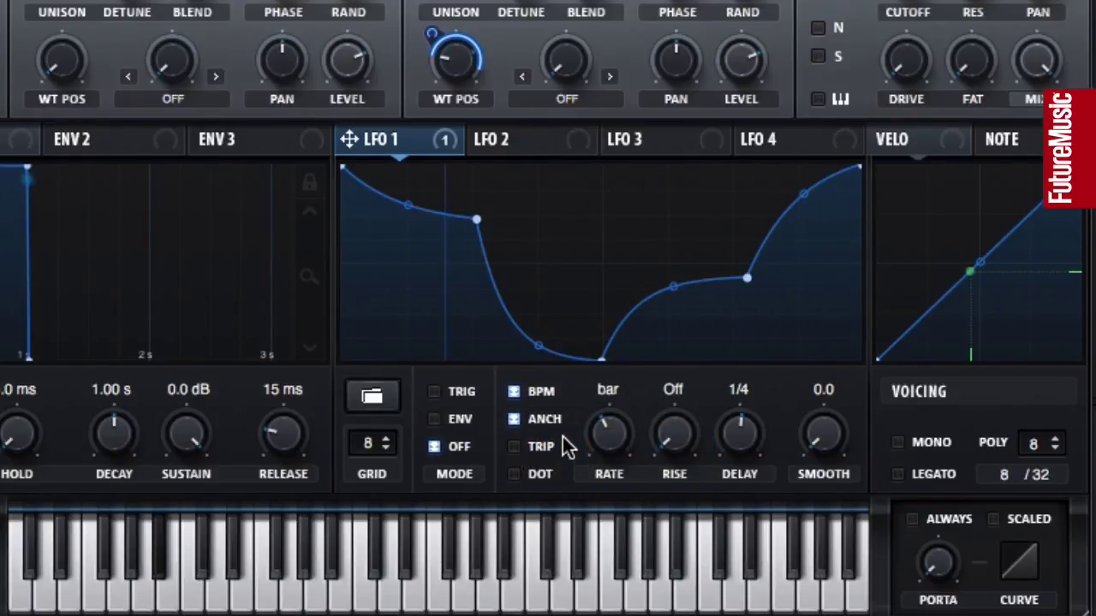
{"action": "right_click", "coordinate": [600, 277]}
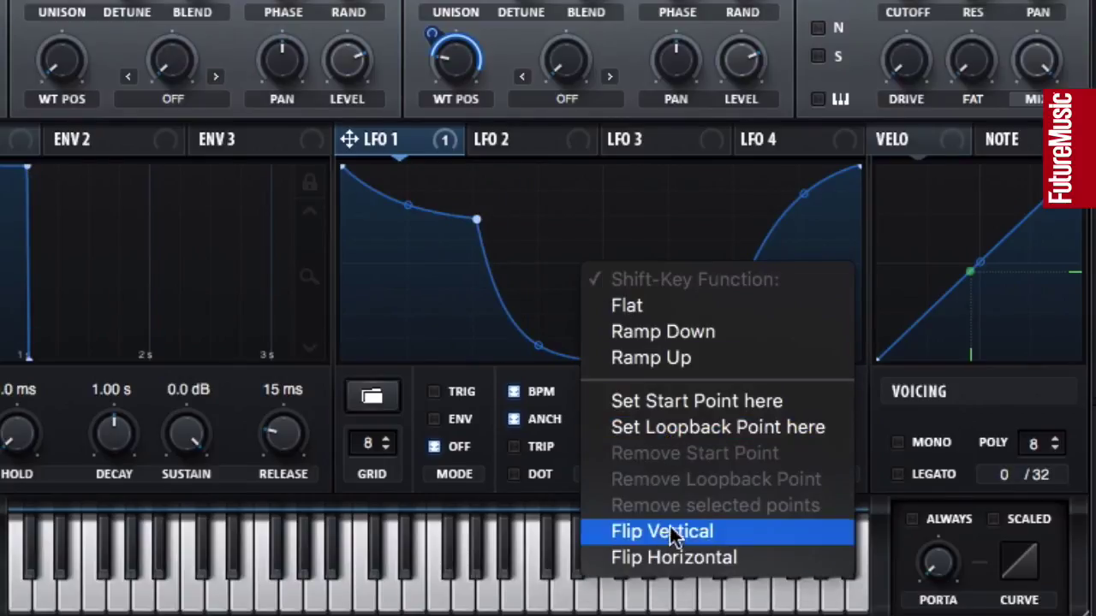
{"action": "left_click", "coordinate": [672, 557]}
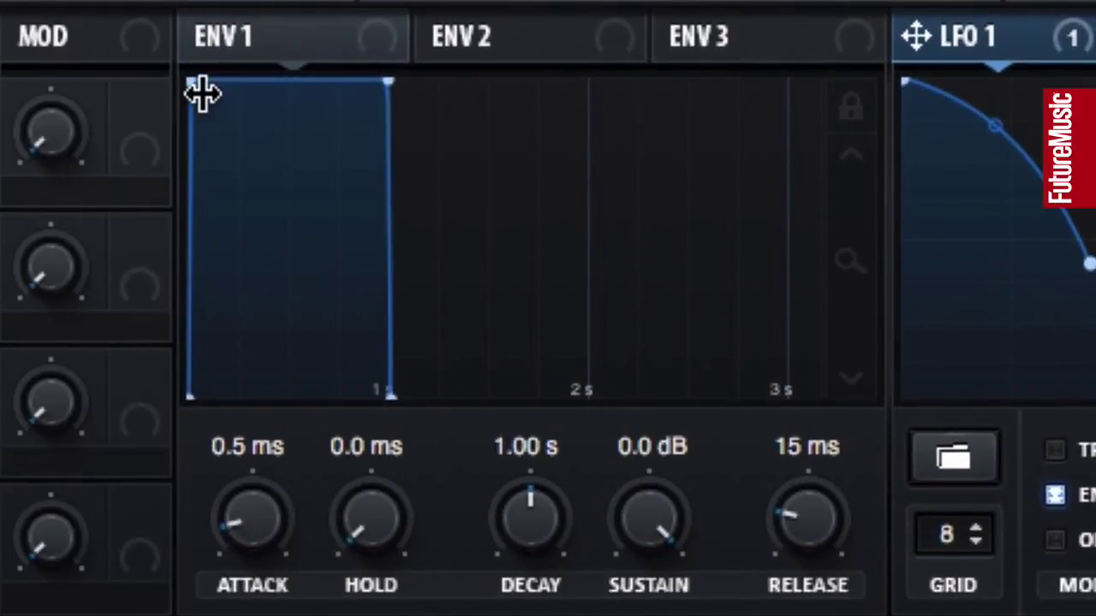
Set ENV 1 to 701 ms attack, about -9.5 dB sustain, 1.07 s release; route it to OSC A WT POS.
{"action": "left_click_drag", "start_coordinate": [201, 93], "coordinate": [482, 115]}
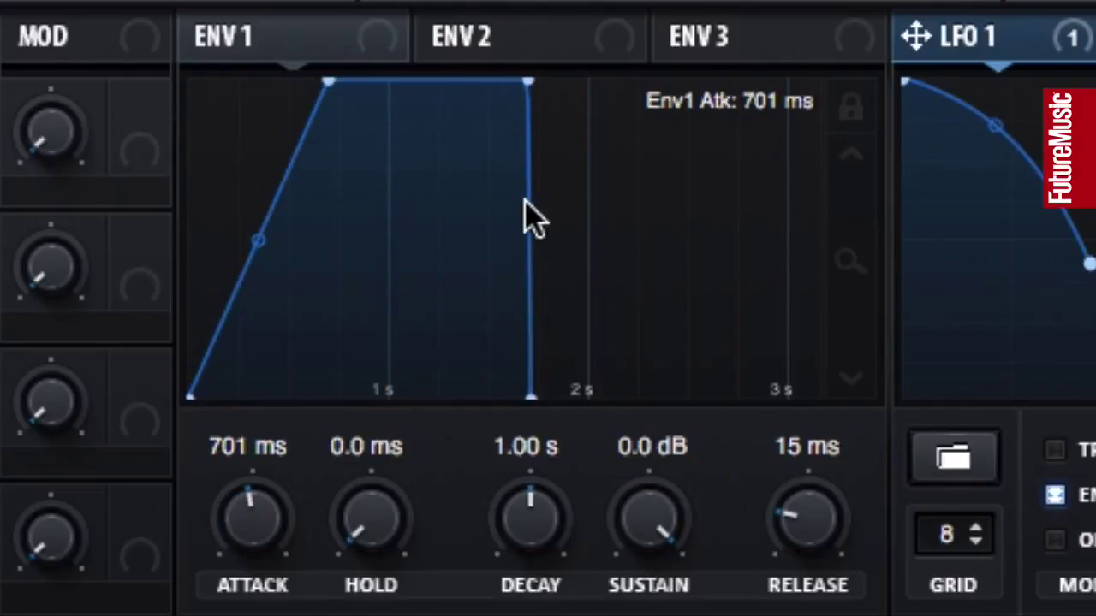
{"action": "left_click_drag", "start_coordinate": [534, 397], "coordinate": [881, 387]}
{"action": "left_click_drag", "start_coordinate": [529, 83], "coordinate": [536, 215]}
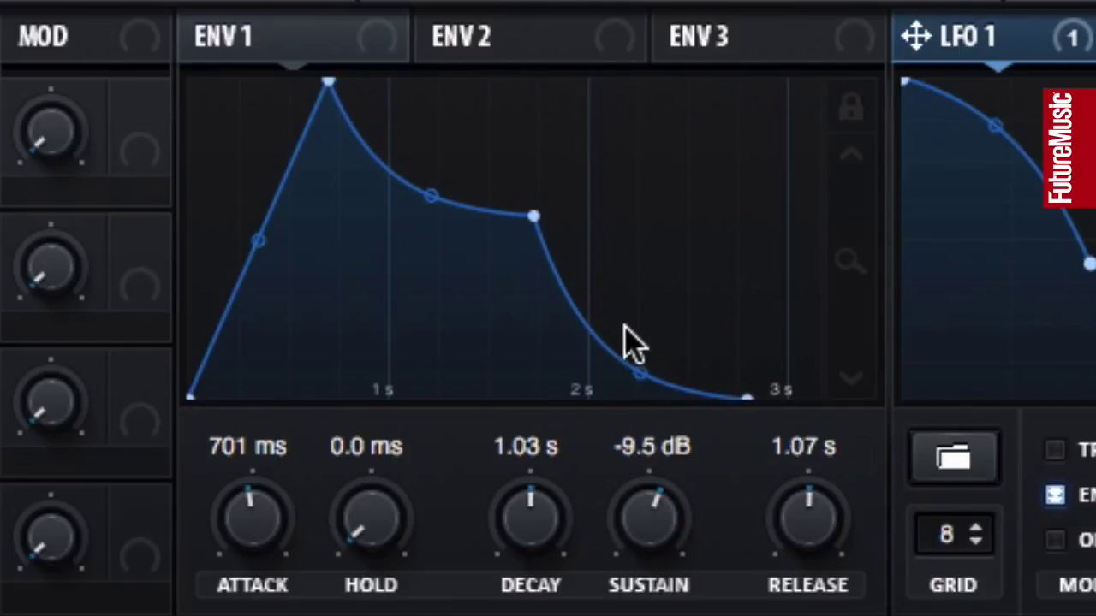
{"action": "left_click_drag", "start_coordinate": [645, 375], "coordinate": [700, 269]}
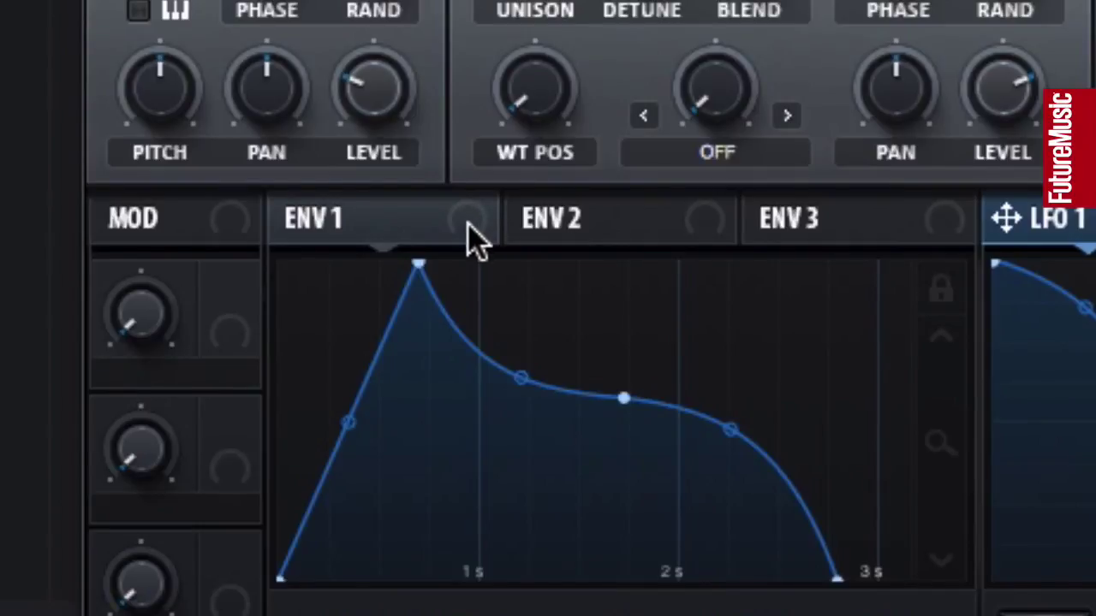
{"action": "left_click_drag", "start_coordinate": [468, 225], "coordinate": [529, 104]}
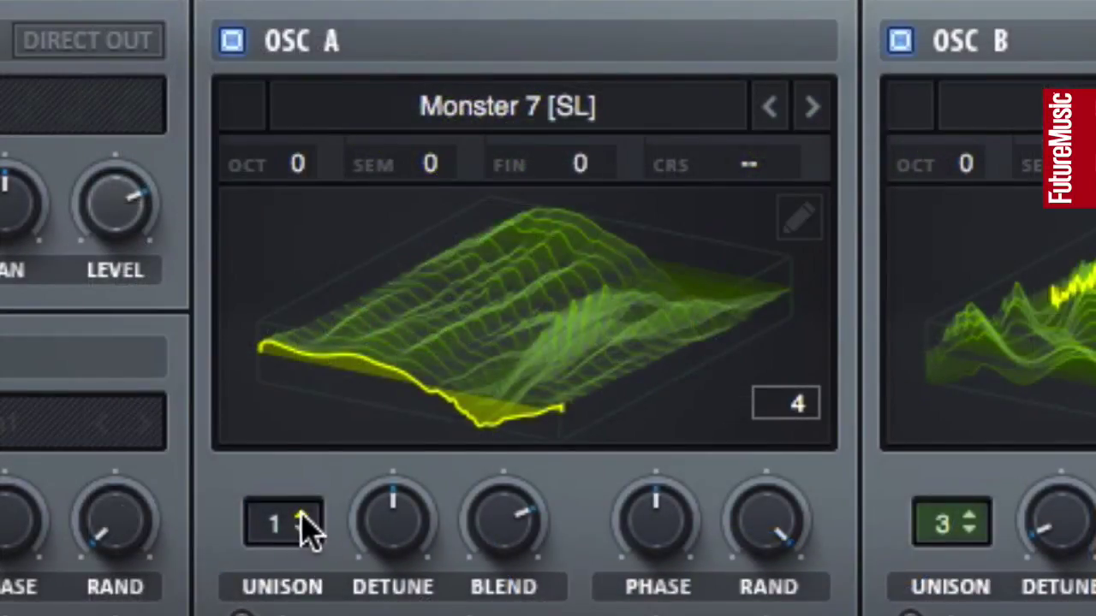
Raise OSC A unison to 9 voices and assign the mod wheel to OSC A DETUNE.
{"action": "left_click", "coordinate": [301, 518]}
{"action": "left_click", "coordinate": [301, 518]}
{"action": "left_click", "coordinate": [302, 518]}
{"action": "left_click", "coordinate": [301, 518]}
{"action": "left_click", "coordinate": [302, 518]}
{"action": "left_click", "coordinate": [302, 518]}
{"action": "left_click", "coordinate": [301, 518]}
{"action": "left_click", "coordinate": [302, 518]}
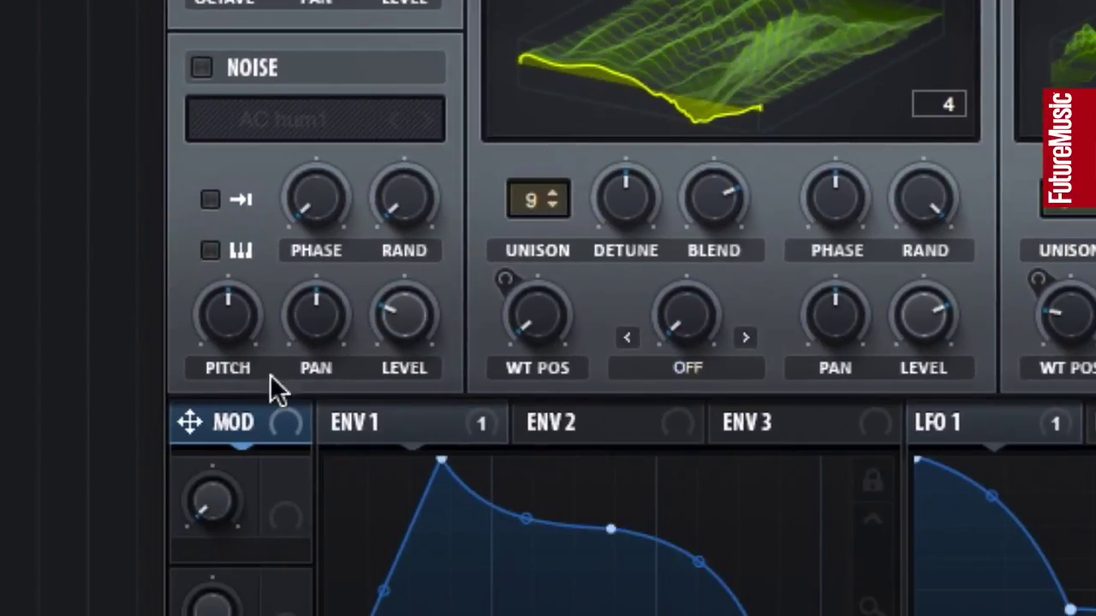
{"action": "left_click_drag", "start_coordinate": [285, 419], "coordinate": [638, 203]}
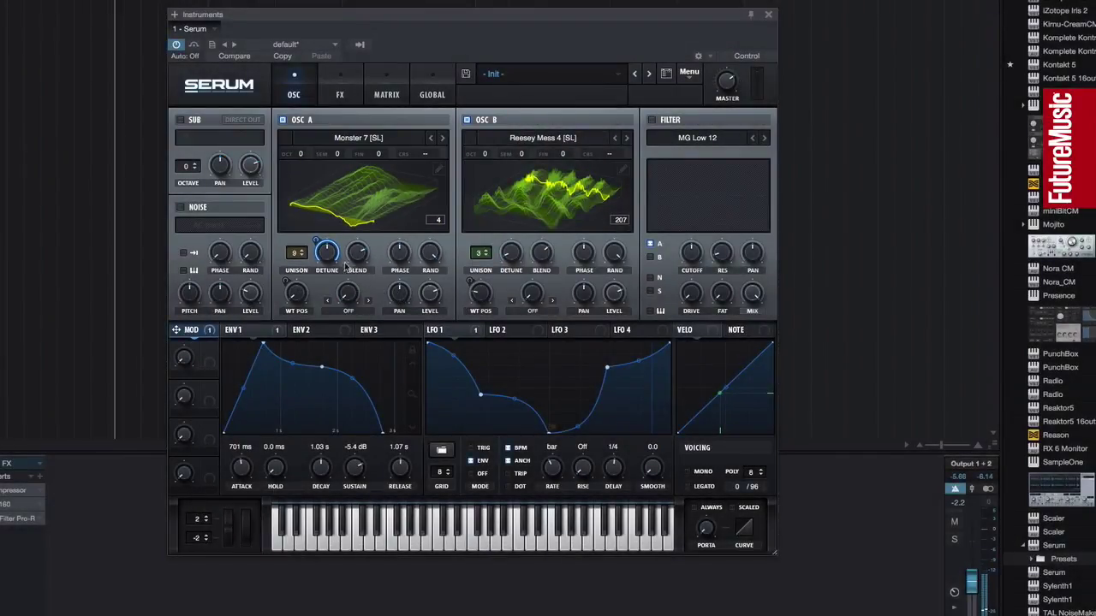
Set the MG Low 12 filter's cutoff to 167 Hz for both oscillators.
{"action": "left_click", "coordinate": [691, 237]}
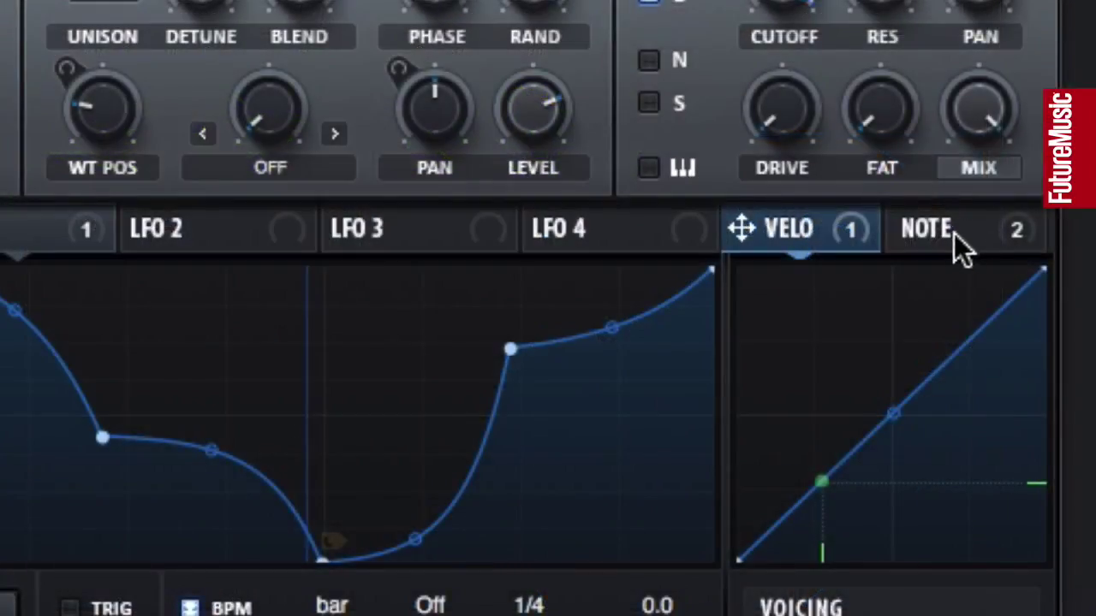
Assign the NOTE source to OSC A's PAN knob.
{"action": "left_click", "coordinate": [953, 236]}
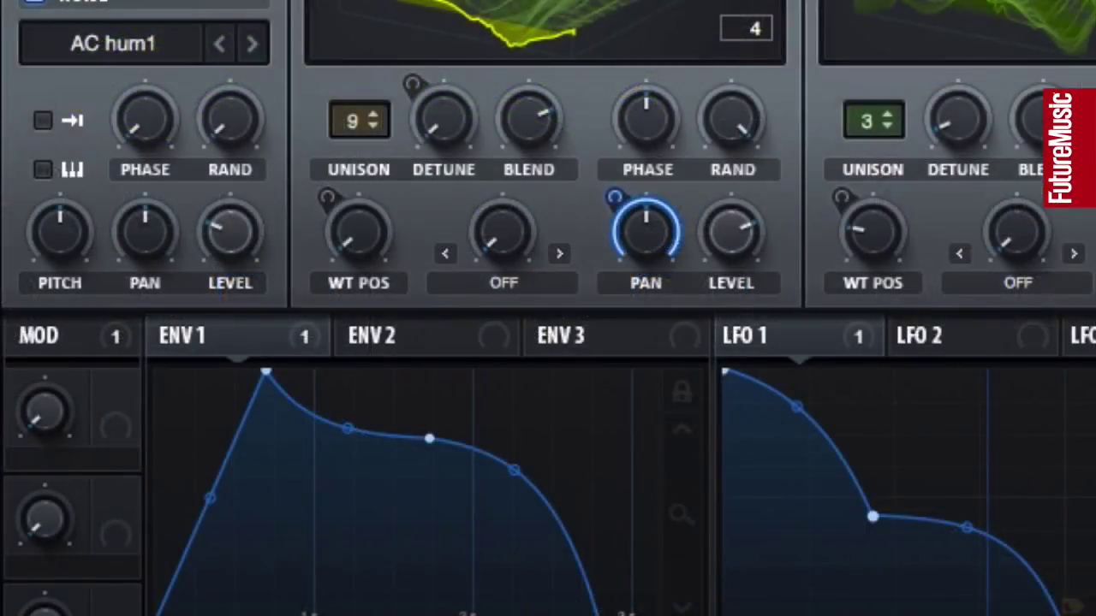
Map Macro 1 to Noise PITCH, OSC A DETUNE and WT POS, then raise it to 100%.
{"action": "mouse_move", "coordinate": [111, 433]}
{"action": "left_click_drag", "start_coordinate": [116, 390], "coordinate": [60, 231]}
{"action": "left_click_drag", "start_coordinate": [124, 433], "coordinate": [453, 154]}
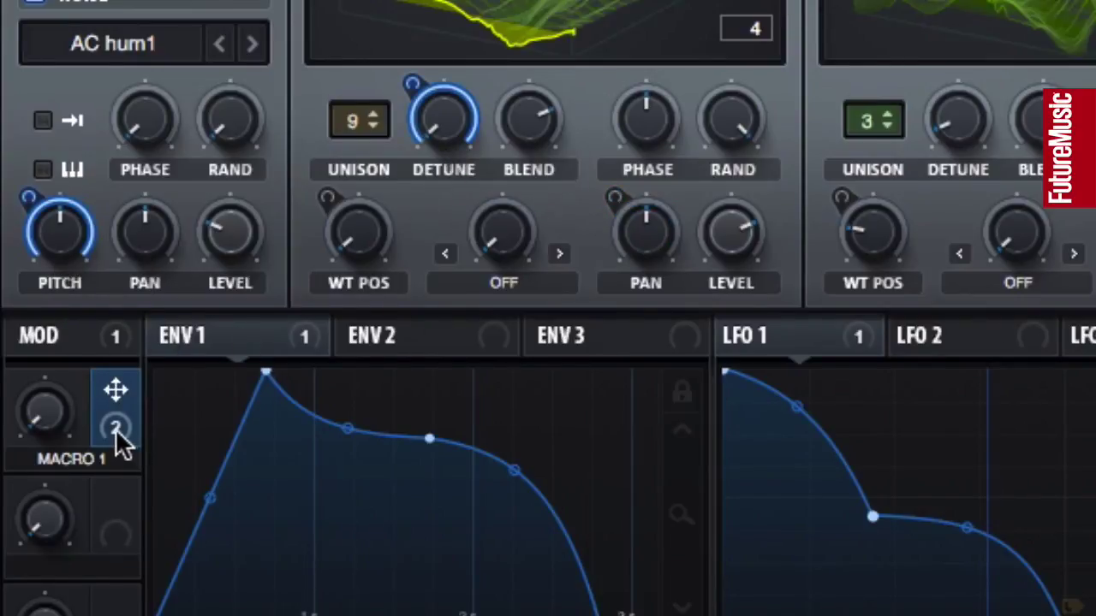
{"action": "left_click_drag", "start_coordinate": [119, 433], "coordinate": [390, 295]}
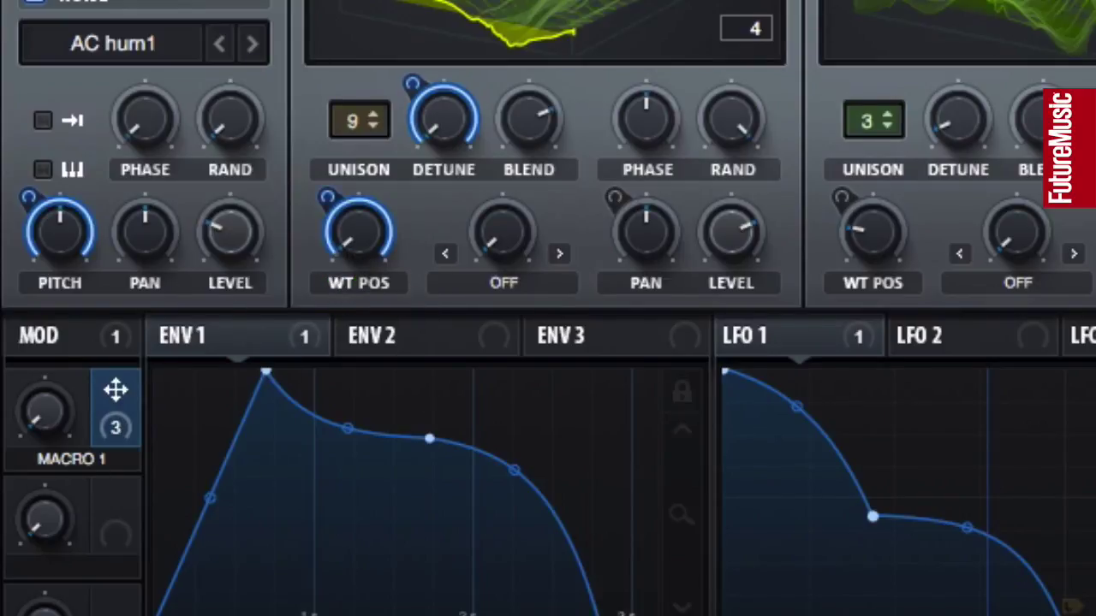
{"action": "left_click_drag", "start_coordinate": [47, 437], "coordinate": [47, 390]}
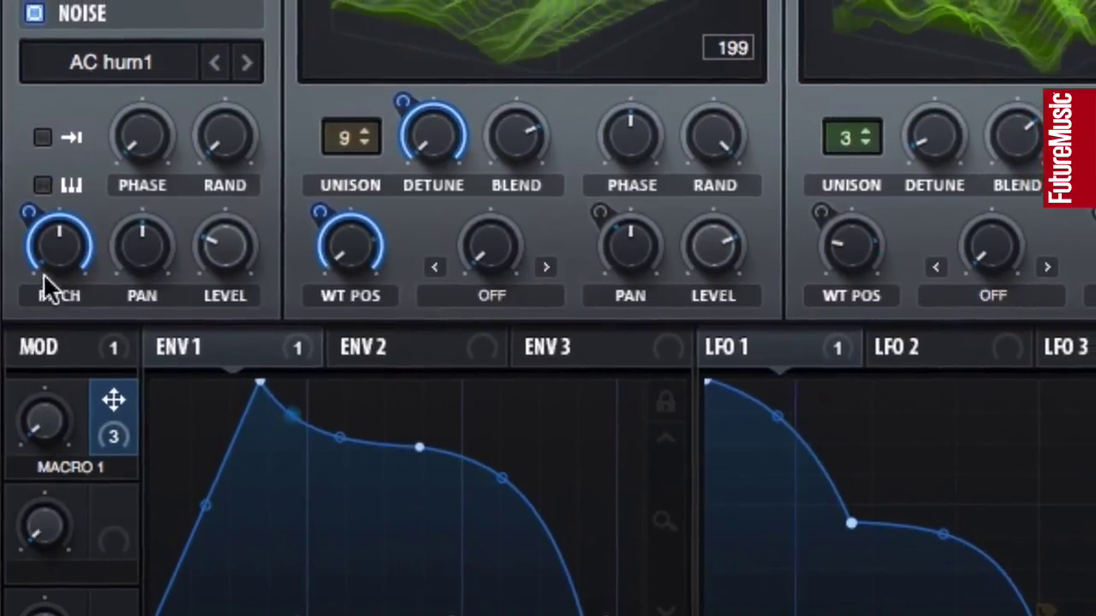
{"action": "left_click_drag", "start_coordinate": [45, 428], "coordinate": [142, 57]}
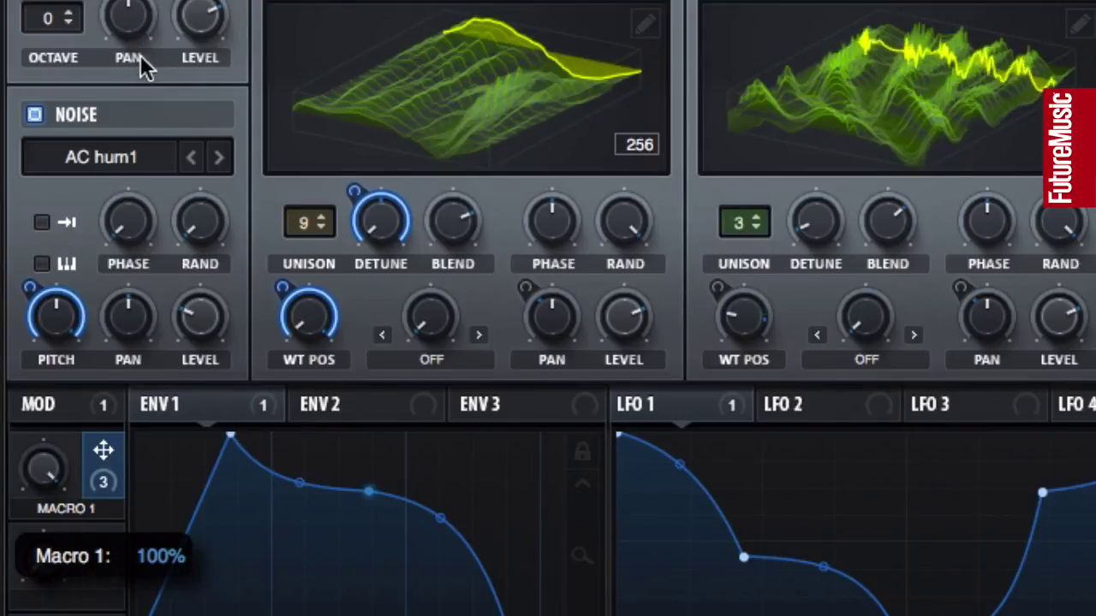